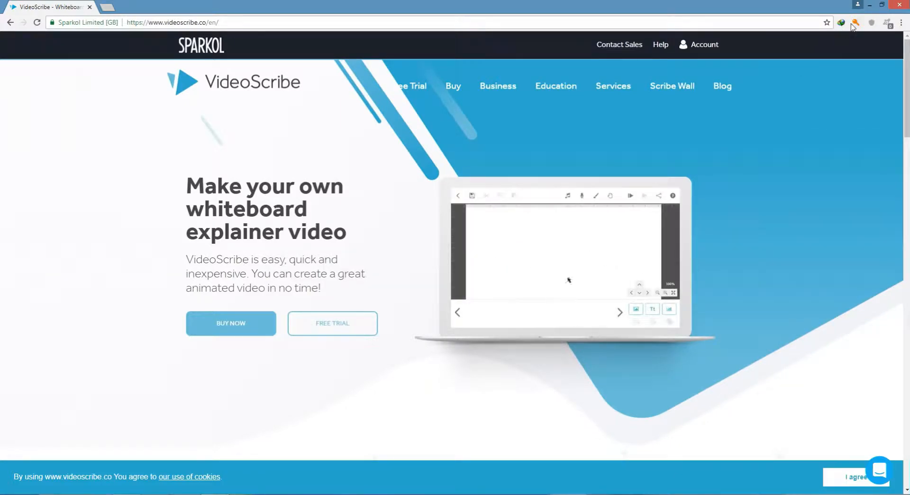
Step: Switch from the browser to Sparkol VideoScribe, skip the 3.1.0 upgrade and log in
{"action": "left_click", "coordinate": [871, 6]}
{"action": "double_click", "coordinate": [17, 270]}
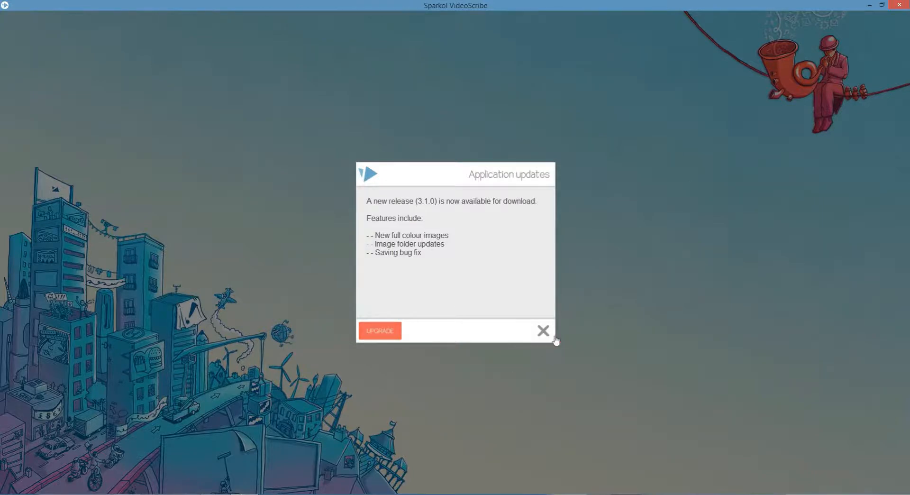
{"action": "left_click", "coordinate": [543, 330]}
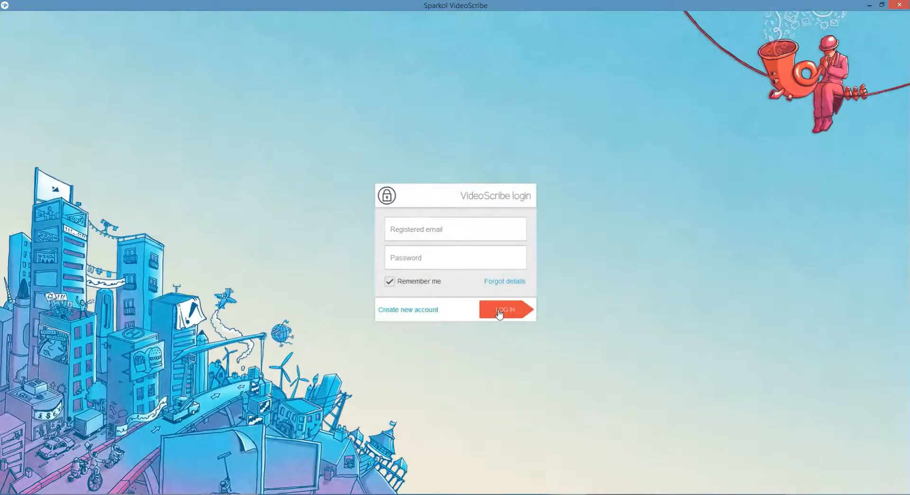
{"action": "left_click", "coordinate": [500, 312]}
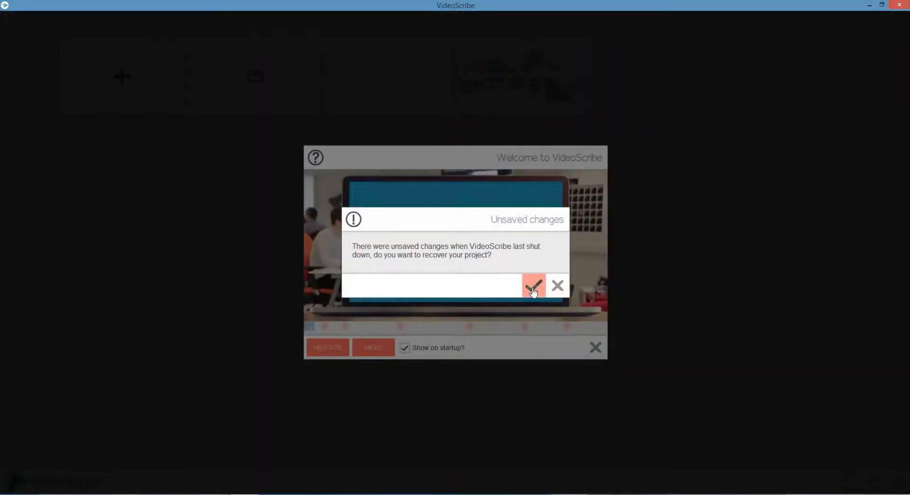
Step: Recover the unsaved project and acknowledge the offline mode
{"action": "left_click", "coordinate": [533, 298]}
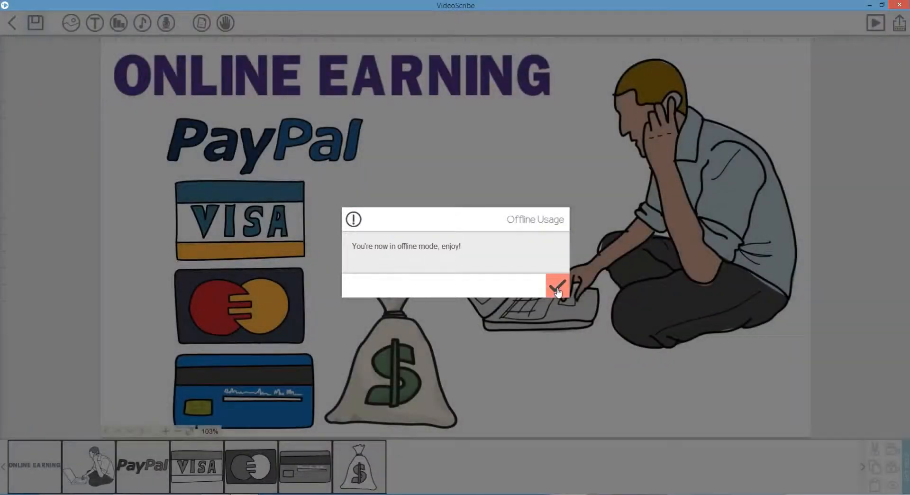
{"action": "left_click", "coordinate": [558, 290]}
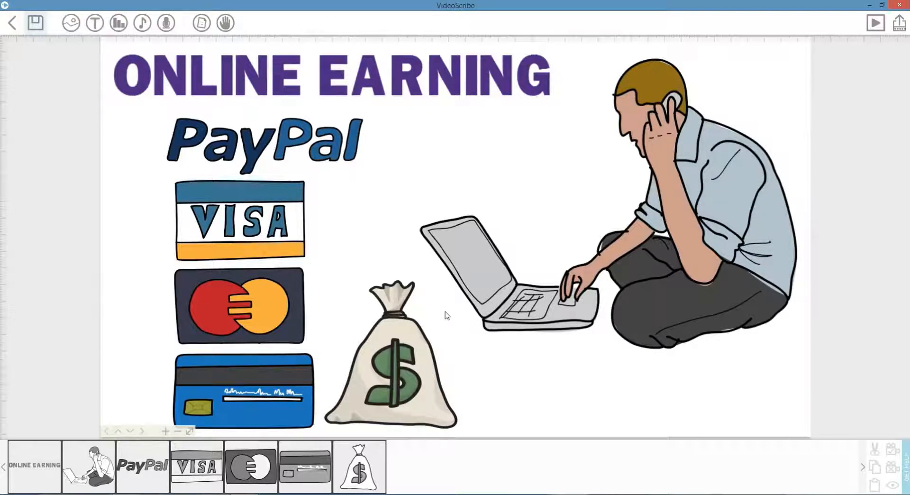
{"action": "left_click", "coordinate": [36, 22]}
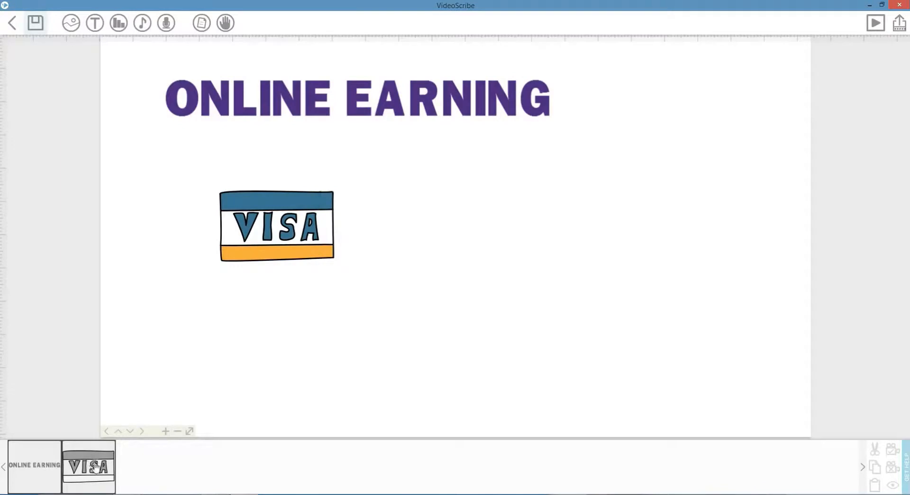
{"action": "left_click", "coordinate": [95, 467]}
{"action": "left_click", "coordinate": [282, 308]}
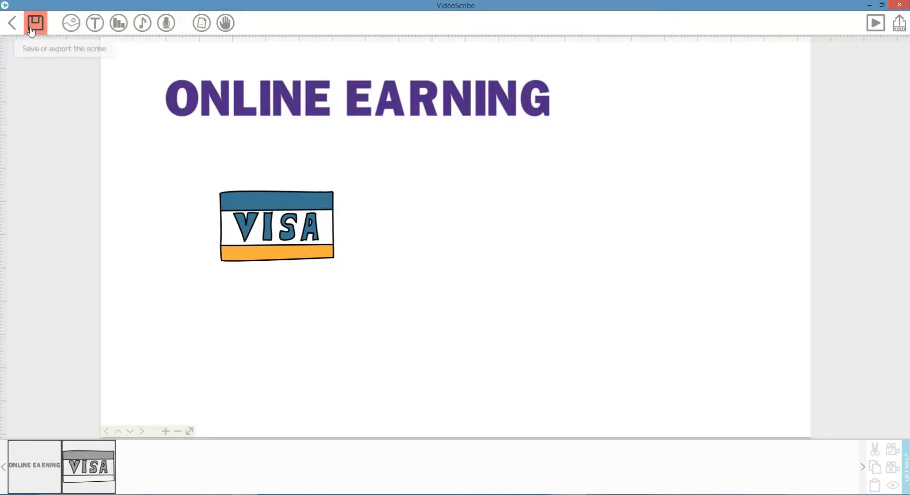
Step: Browse the image library's Money, People, Education Maths and Signs categories
{"action": "left_click", "coordinate": [69, 28]}
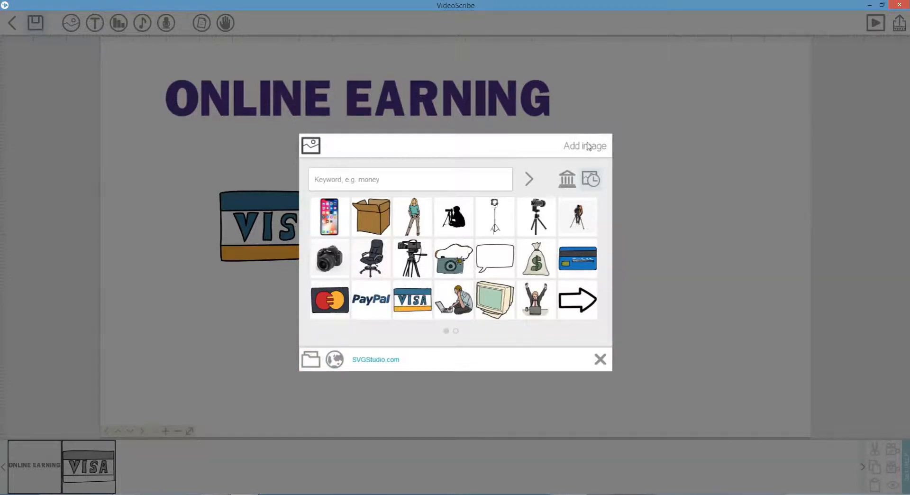
{"action": "left_click", "coordinate": [572, 186]}
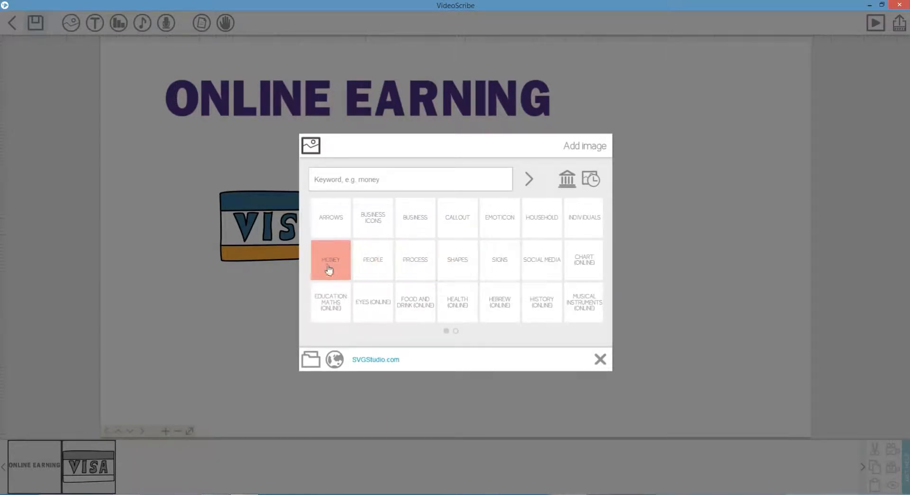
{"action": "left_click", "coordinate": [329, 269]}
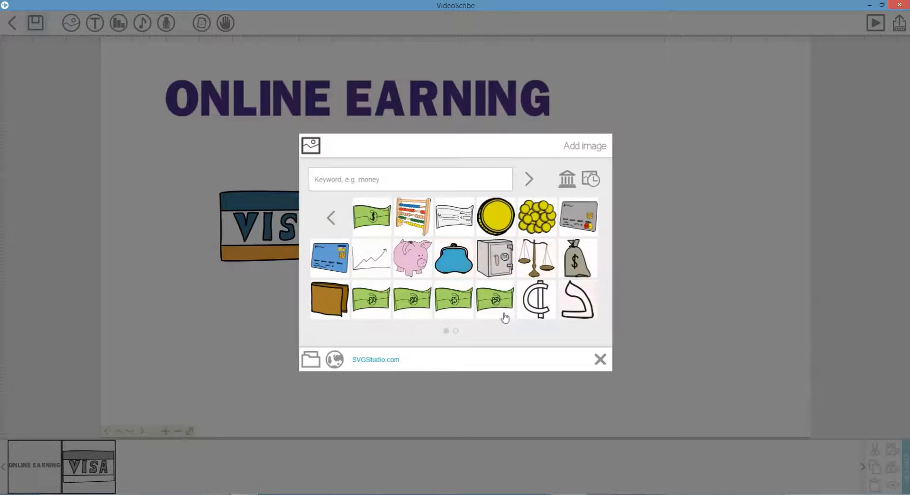
{"action": "left_click", "coordinate": [333, 216]}
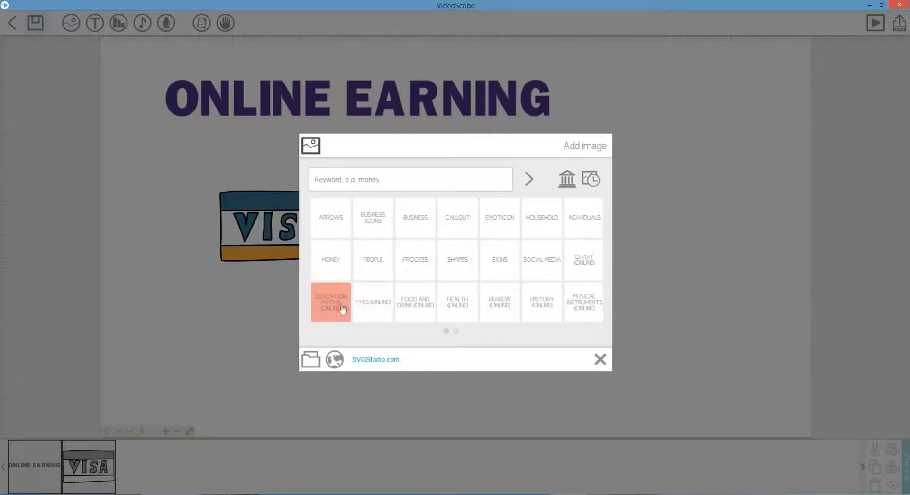
{"action": "left_click", "coordinate": [371, 266]}
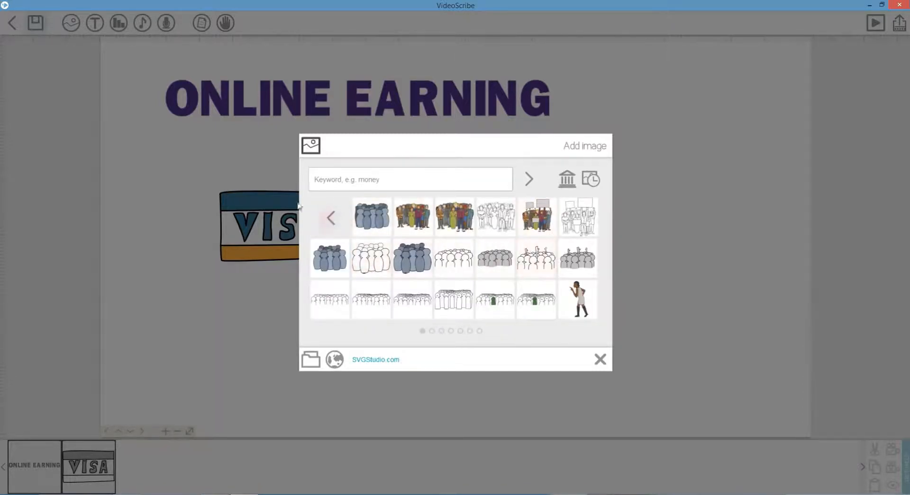
{"action": "left_click", "coordinate": [331, 217]}
{"action": "left_click", "coordinate": [330, 295]}
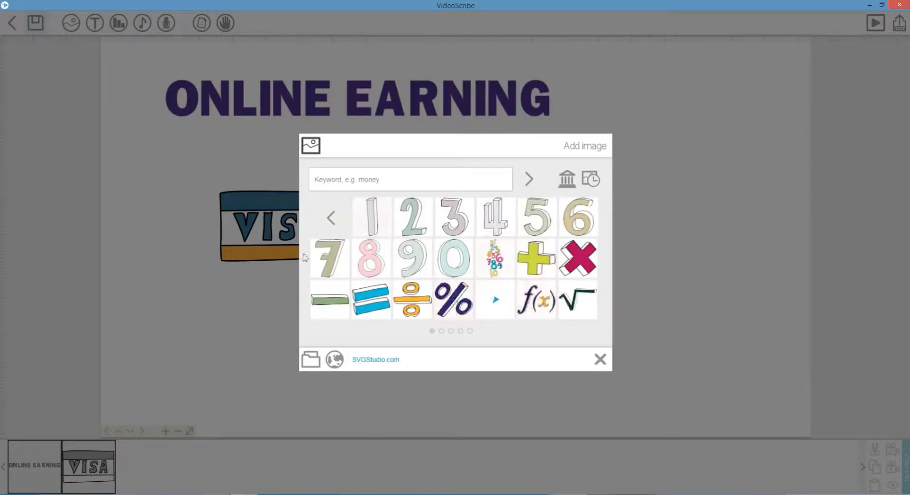
{"action": "left_click", "coordinate": [331, 218]}
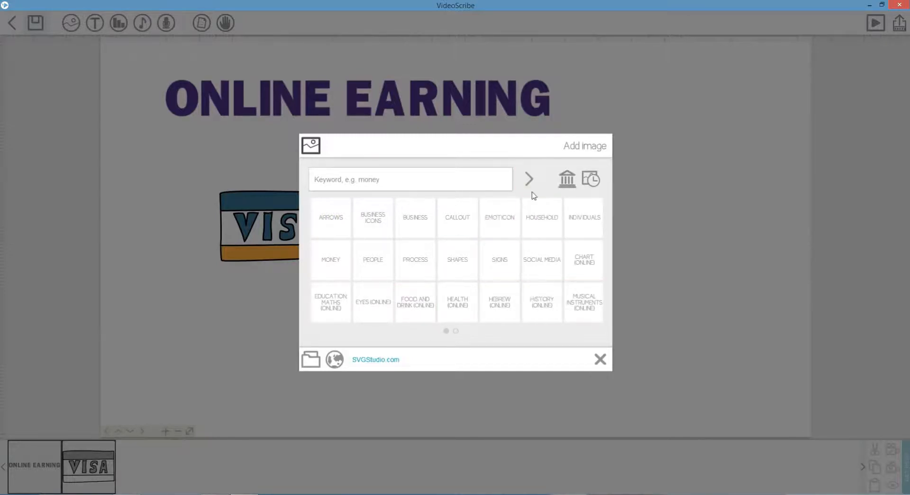
{"action": "left_click", "coordinate": [503, 263]}
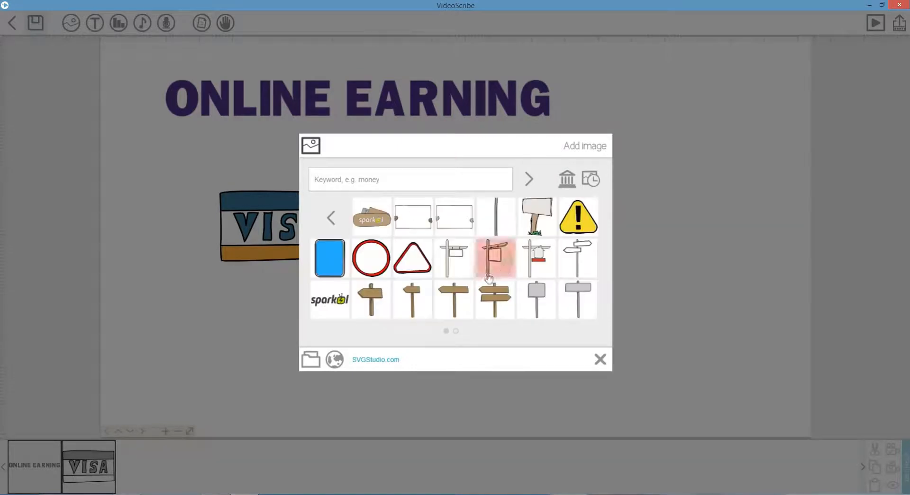
{"action": "left_click", "coordinate": [330, 219]}
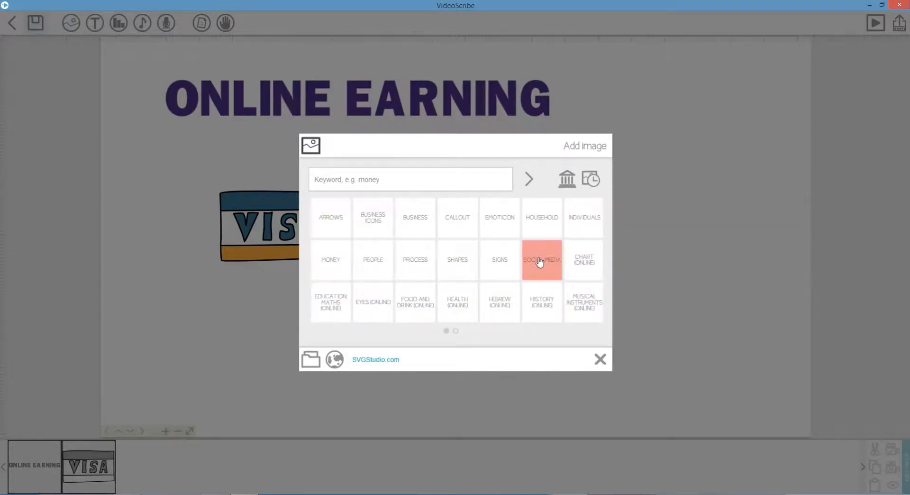
Step: Add the single left-pointing wooden signpost from the Signs category and place it, enlarged, on the right side of the canvas
{"action": "left_click", "coordinate": [499, 260]}
{"action": "left_click", "coordinate": [372, 298]}
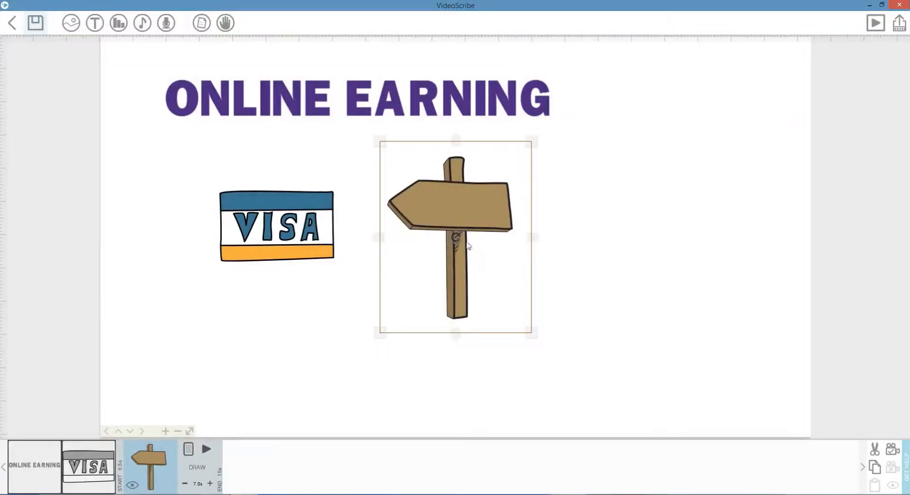
{"action": "left_click_drag", "start_coordinate": [467, 199], "coordinate": [721, 219]}
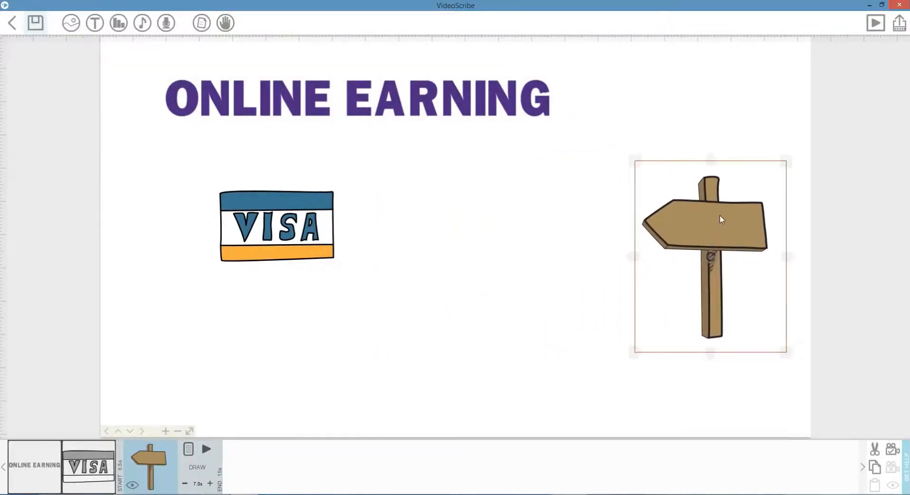
{"action": "left_click_drag", "start_coordinate": [638, 352], "coordinate": [624, 369]}
{"action": "left_click_drag", "start_coordinate": [671, 317], "coordinate": [617, 433]}
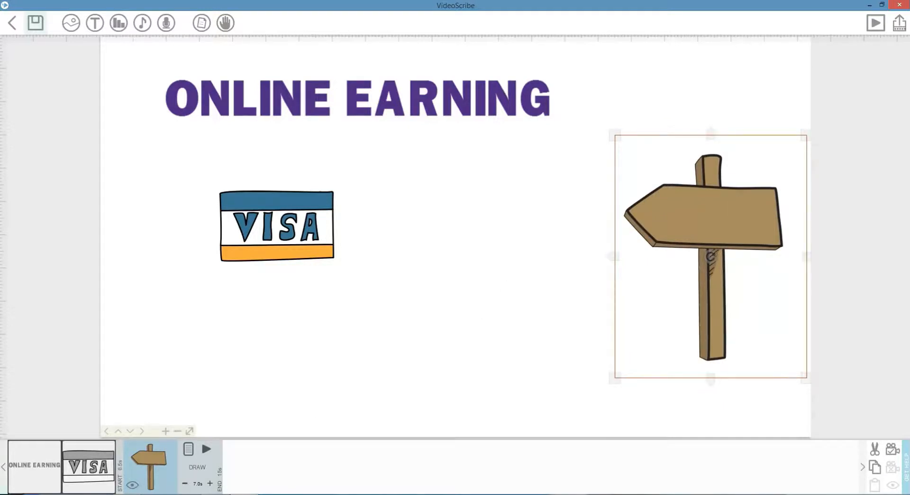
Step: Examine the Draw, Move In and Morph animation options in the signpost's image properties
{"action": "left_click", "coordinate": [188, 449]}
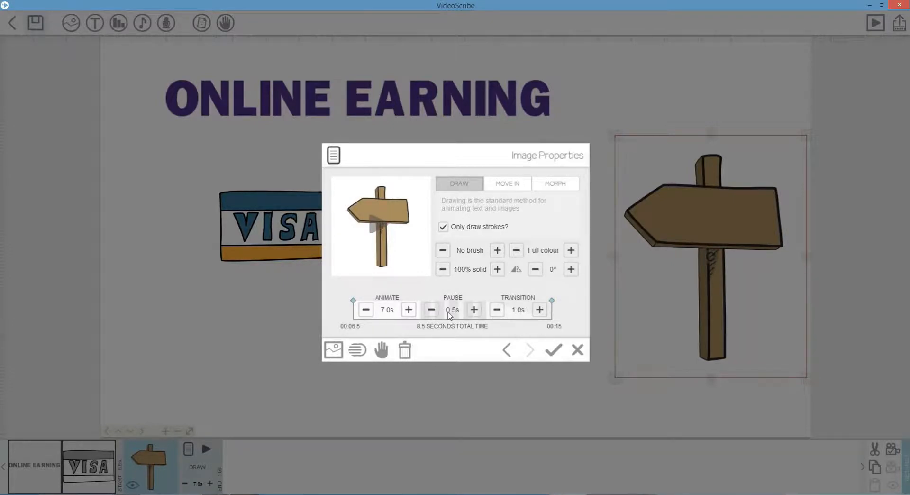
{"action": "left_click", "coordinate": [444, 227]}
{"action": "left_click", "coordinate": [505, 184]}
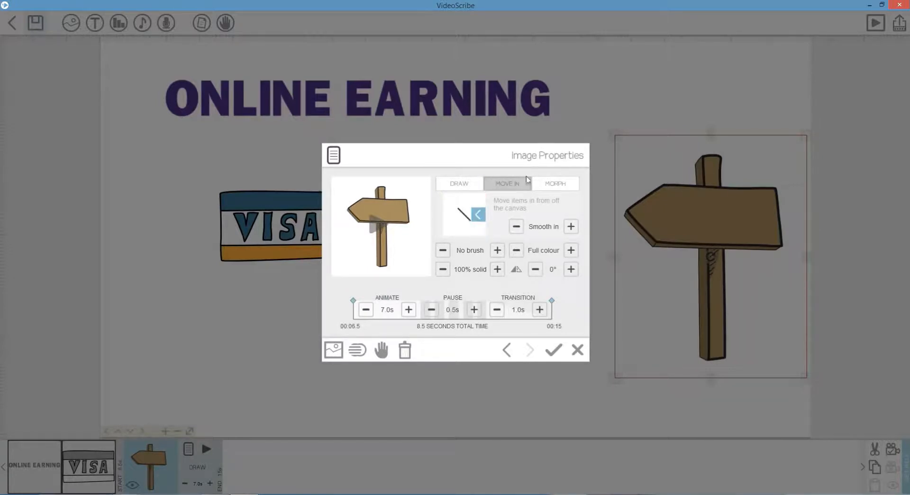
{"action": "left_click", "coordinate": [544, 184]}
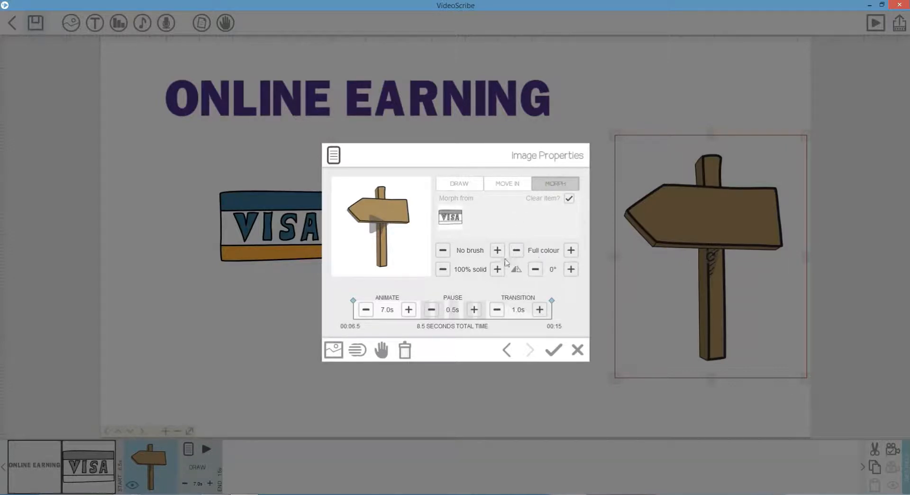
{"action": "left_click", "coordinate": [456, 190]}
Step: Assign the first dark-cuffed hand as the signpost's drawing hand and apply the image properties
{"action": "left_click", "coordinate": [382, 350]}
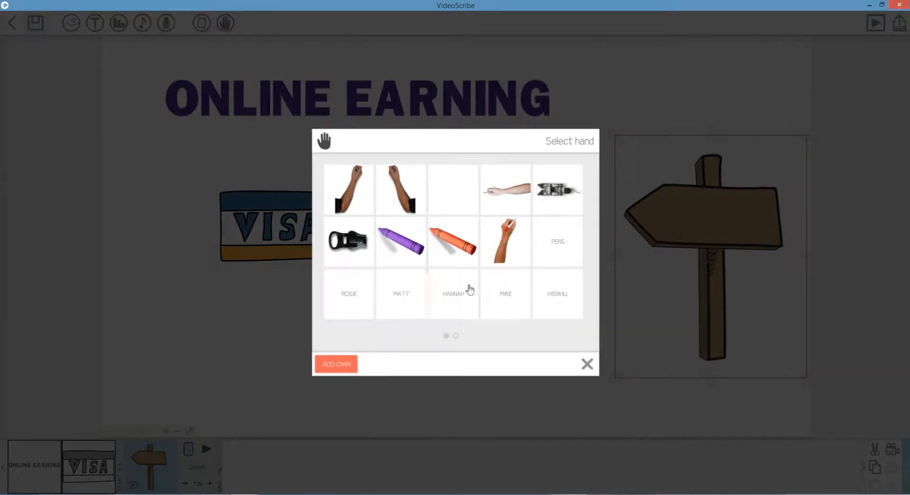
{"action": "left_click", "coordinate": [367, 283]}
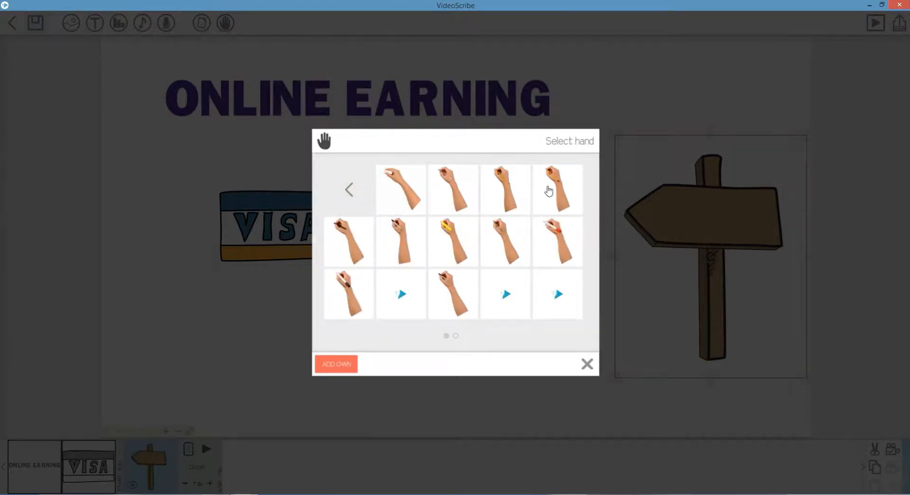
{"action": "left_click", "coordinate": [548, 191]}
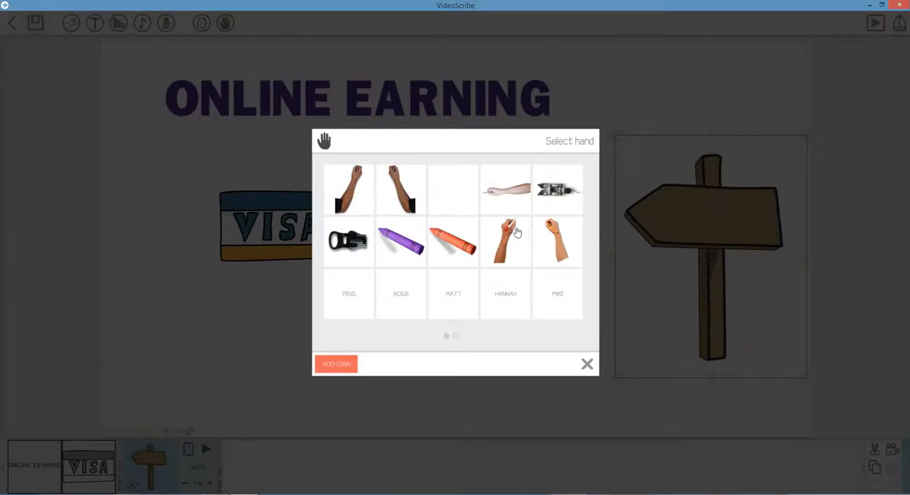
{"action": "left_click", "coordinate": [359, 200]}
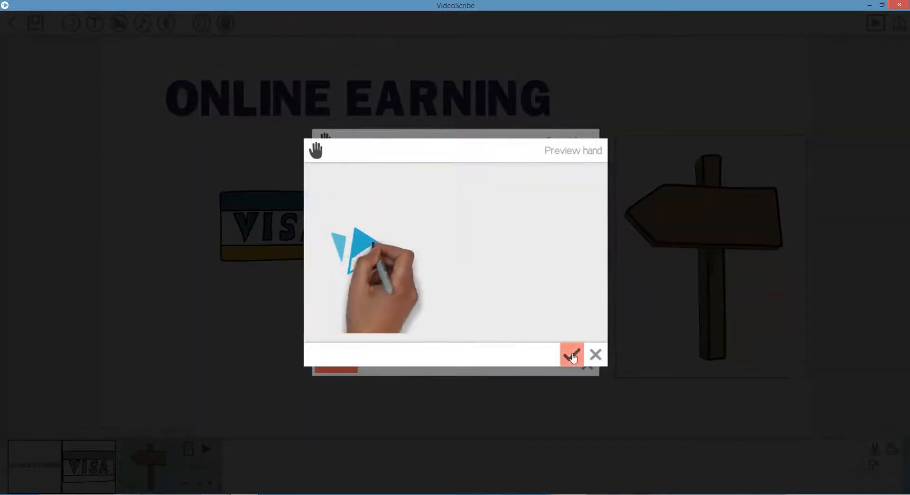
{"action": "left_click", "coordinate": [572, 355]}
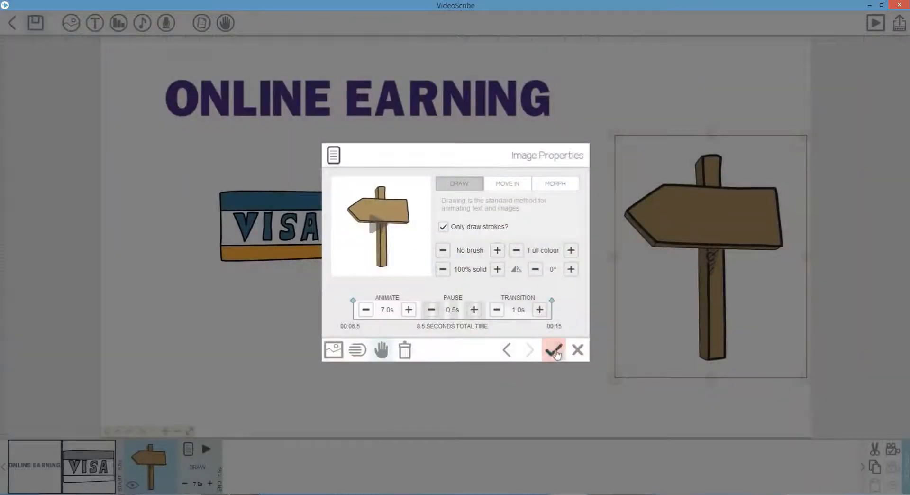
{"action": "left_click", "coordinate": [555, 351]}
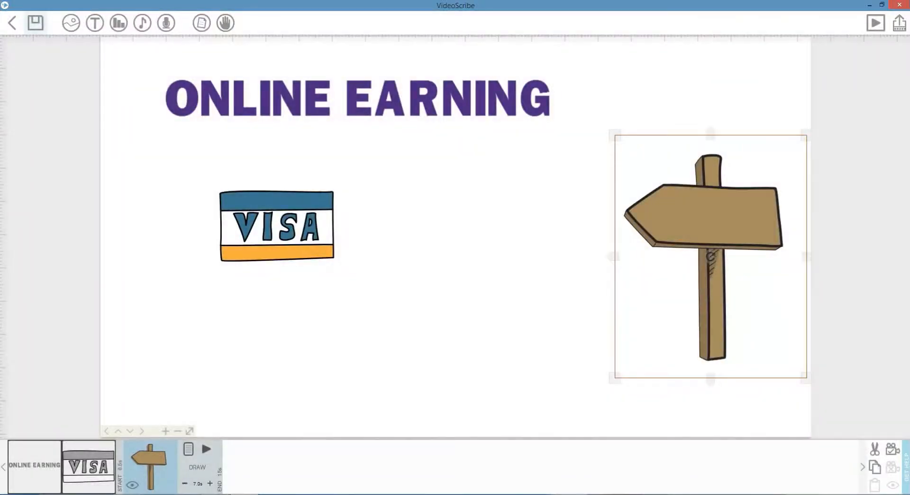
Step: Shorten the signpost's draw time to 2.5 s, previewing its animation before and after the change
{"action": "left_click", "coordinate": [206, 449]}
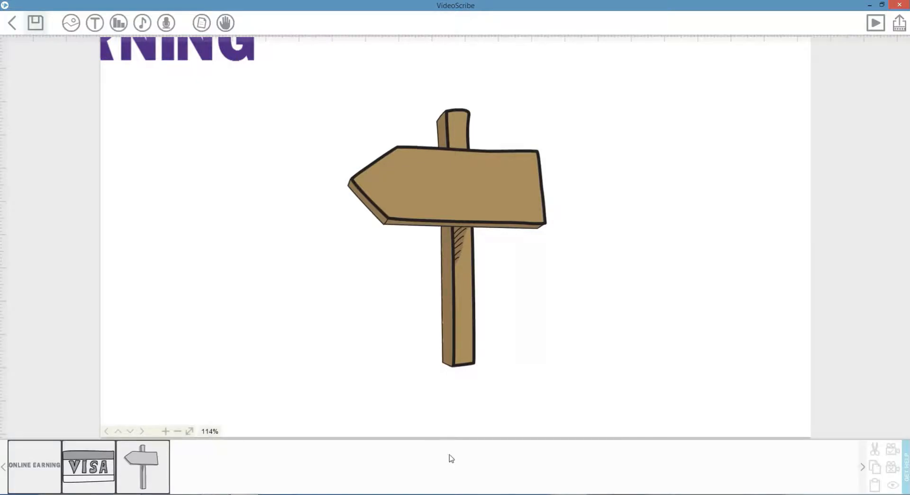
{"action": "left_click", "coordinate": [122, 466]}
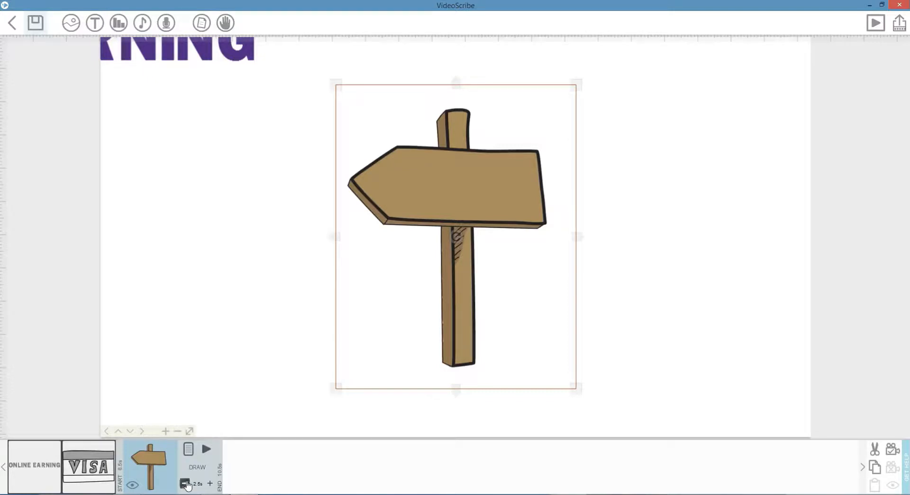
{"action": "left_click", "coordinate": [207, 449]}
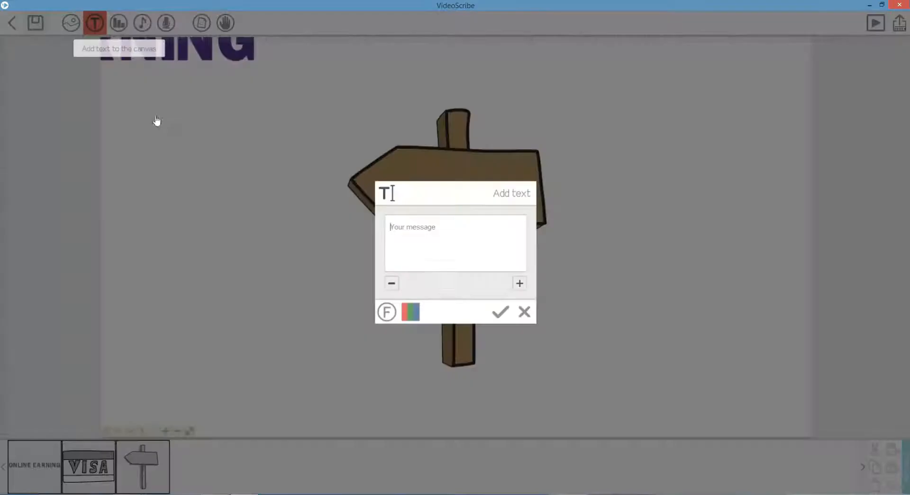
Step: Start a new text element reading "welcome" and choose the Bernard MT Condensed font for it
{"action": "left_click", "coordinate": [524, 311]}
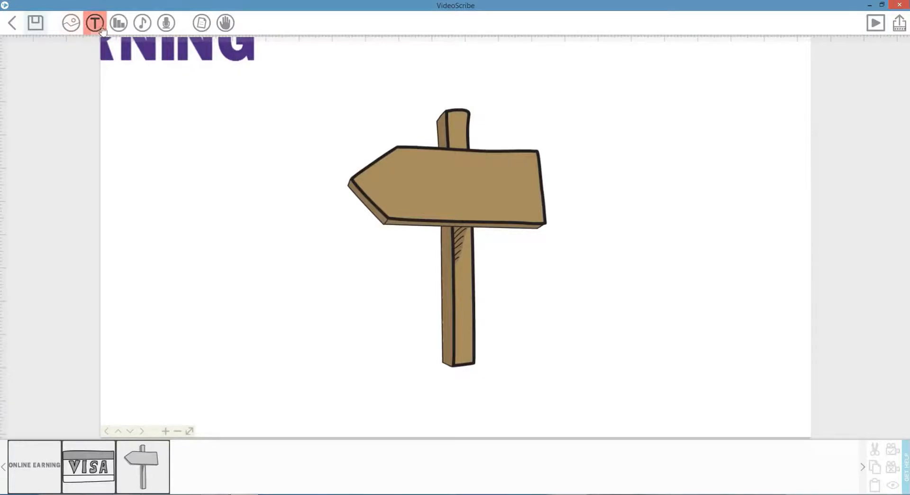
{"action": "left_click", "coordinate": [94, 23]}
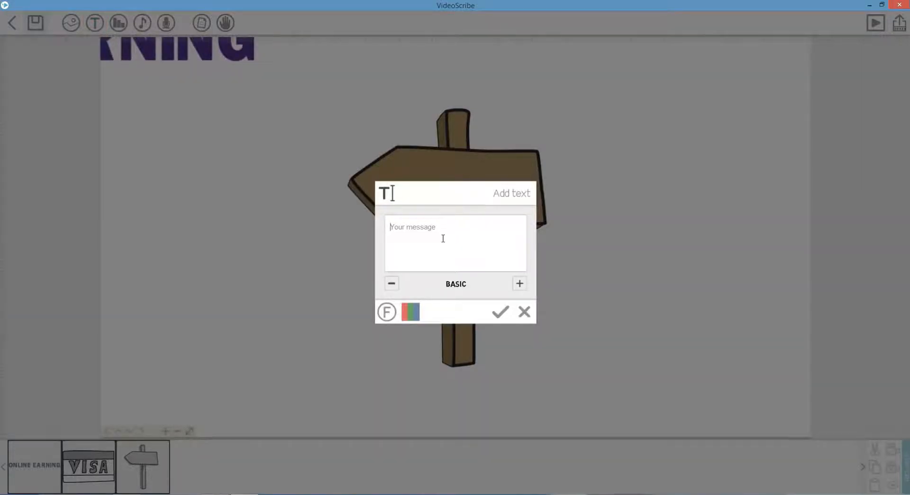
{"action": "type", "text": "welcome"}
{"action": "left_click", "coordinate": [519, 284]}
{"action": "left_click", "coordinate": [519, 284]}
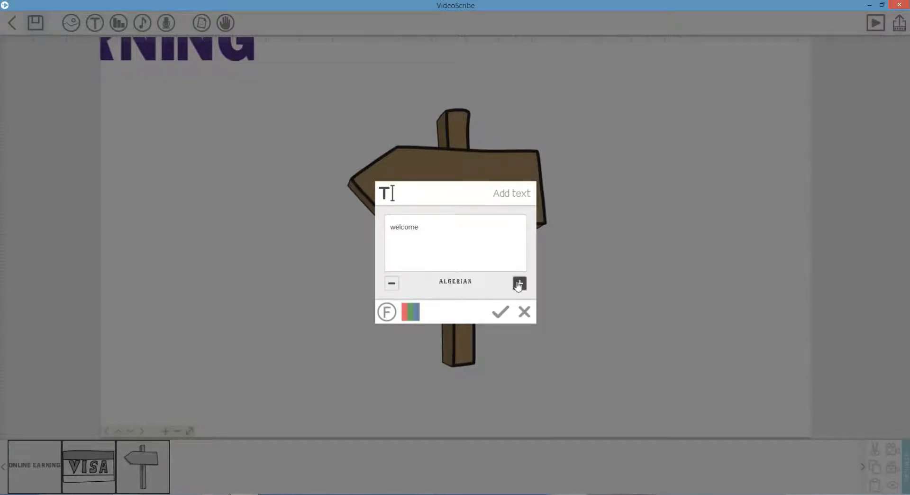
{"action": "left_click", "coordinate": [519, 284]}
Step: Colour the "welcome" text dark red, trying orange first, and add it to the canvas
{"action": "left_click", "coordinate": [410, 311]}
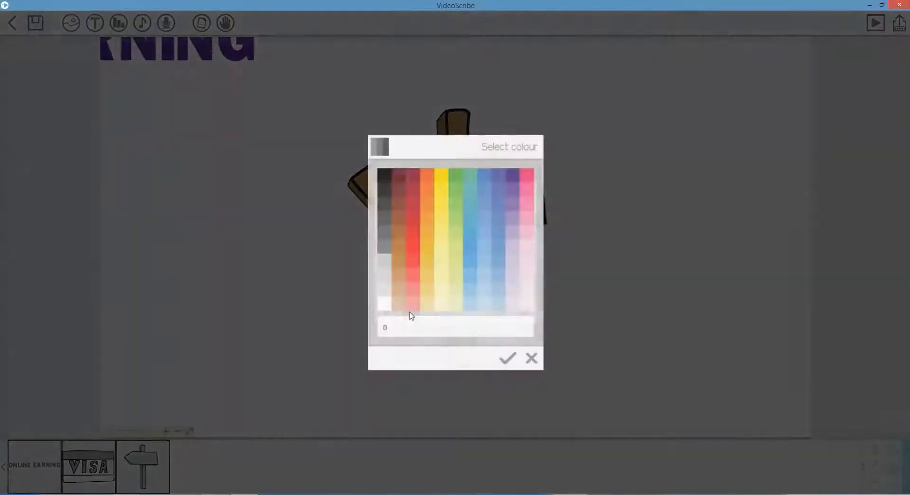
{"action": "left_click", "coordinate": [428, 222]}
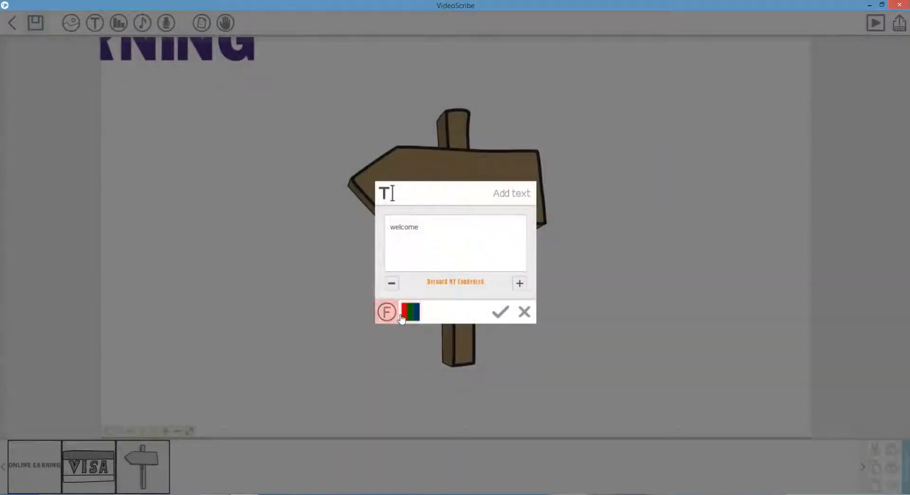
{"action": "left_click", "coordinate": [409, 311]}
{"action": "left_click", "coordinate": [399, 199]}
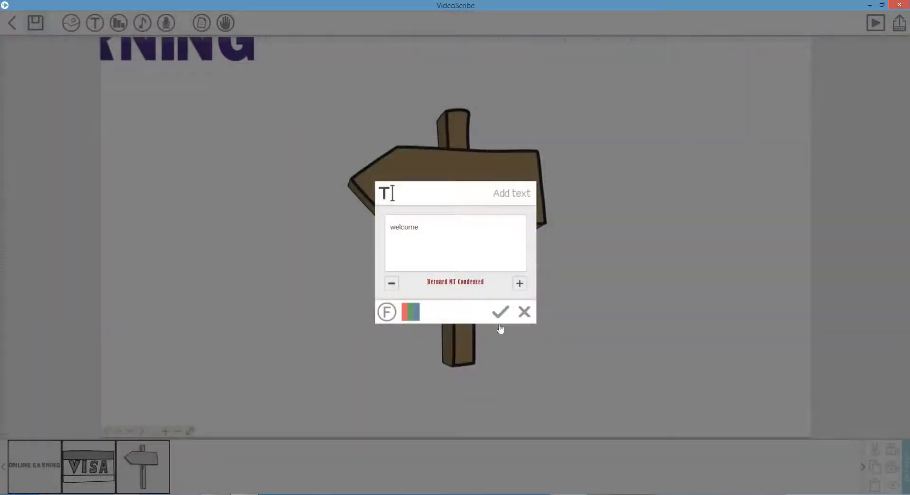
{"action": "left_click", "coordinate": [501, 313]}
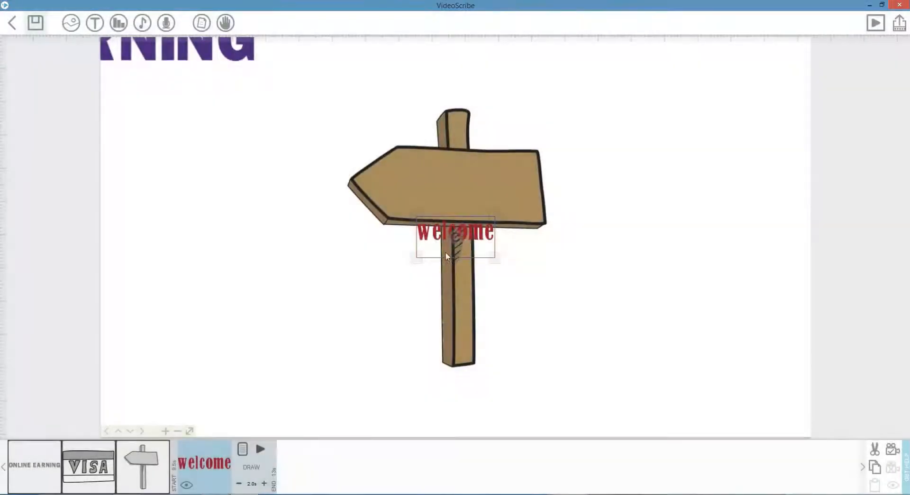
Step: Move the "welcome" text to the right of the signpost, shorten its draw time to 1.0 s and preview it
{"action": "left_click_drag", "start_coordinate": [455, 238], "coordinate": [704, 160]}
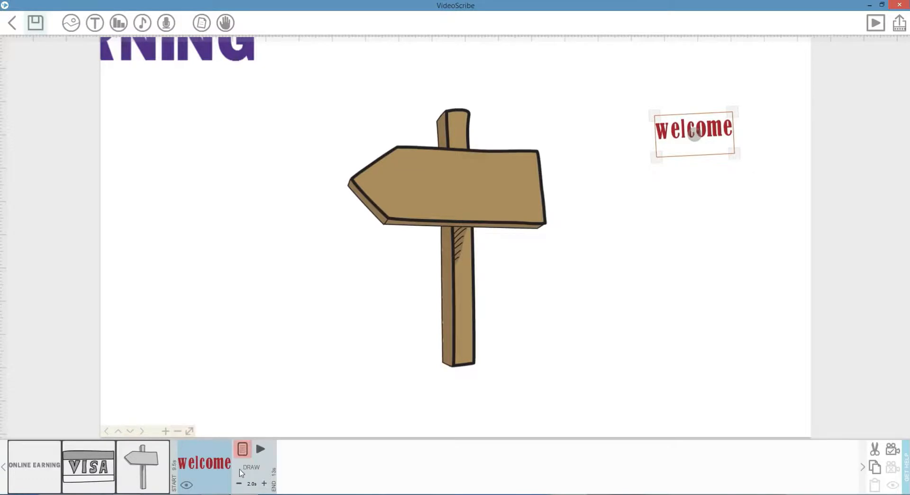
{"action": "left_click", "coordinate": [239, 484]}
{"action": "left_click", "coordinate": [260, 449]}
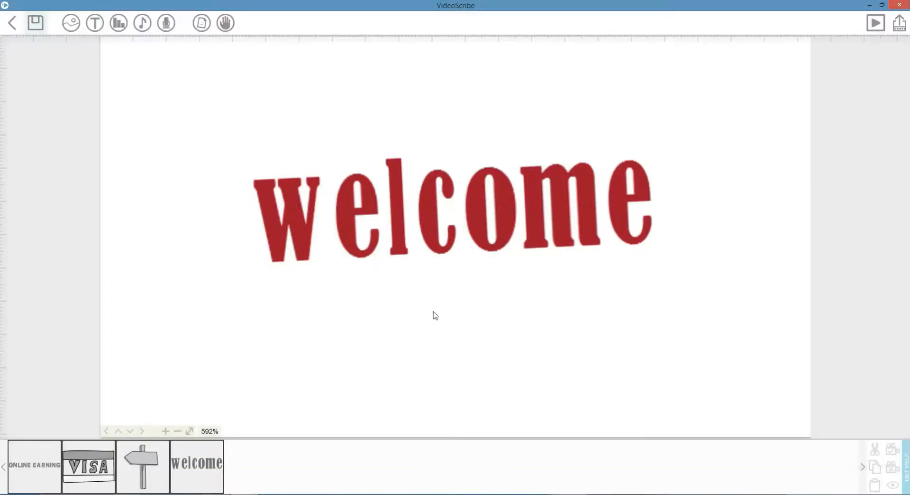
Step: Examine the music, chart and voiceover options without adding anything to the scribe
{"action": "left_click", "coordinate": [141, 24]}
{"action": "left_click", "coordinate": [118, 23]}
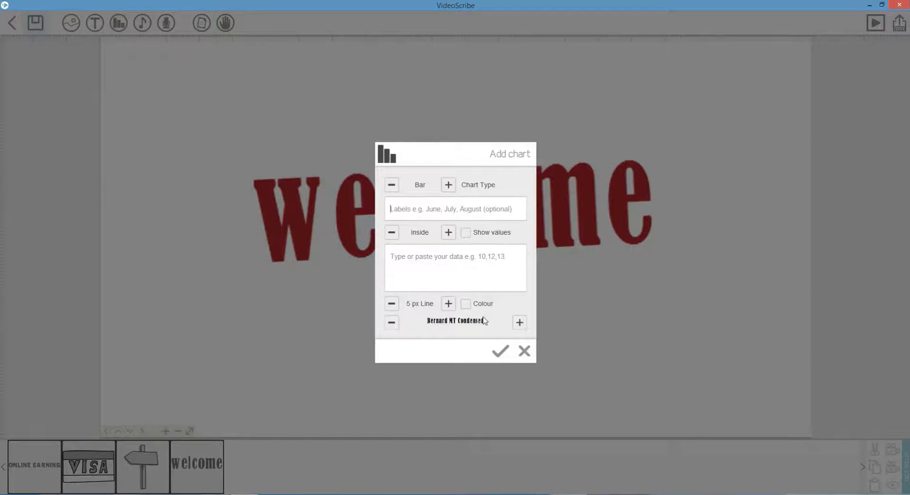
{"action": "left_click", "coordinate": [528, 354]}
{"action": "left_click", "coordinate": [166, 22]}
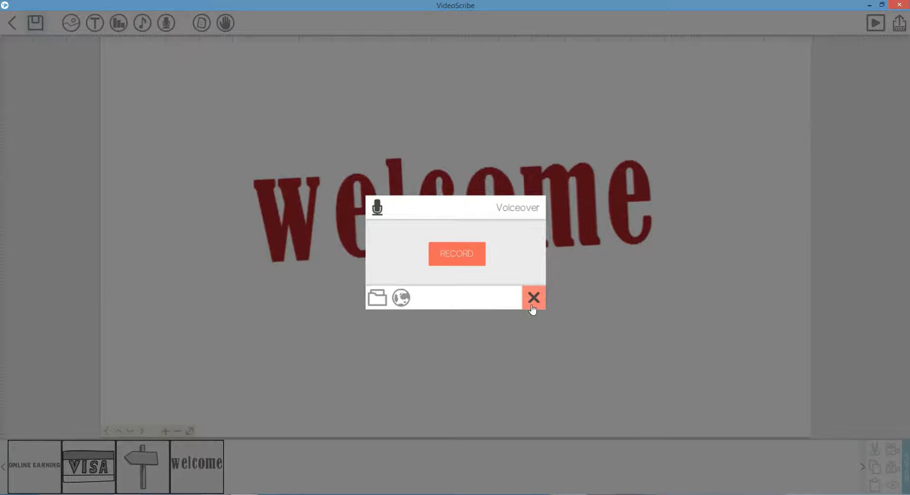
{"action": "left_click", "coordinate": [535, 299]}
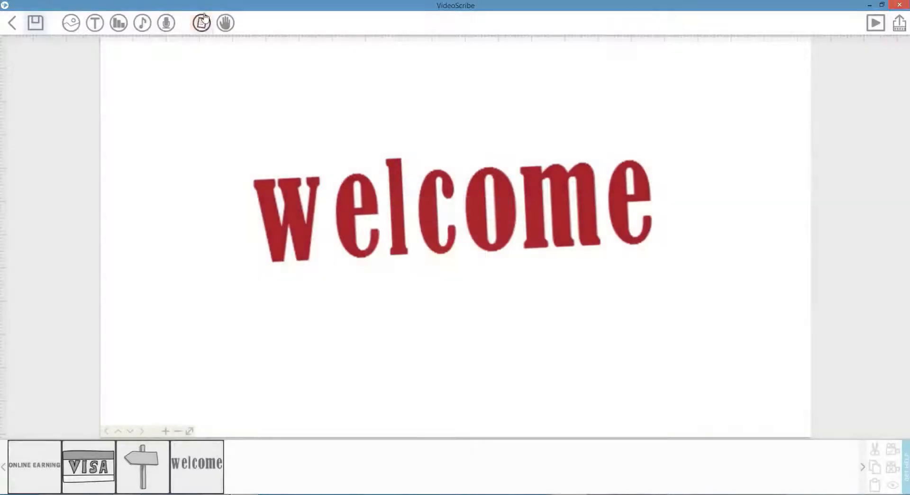
Step: Apply the coarse speckled paper texture to the canvas background, comparing it with the plain light grey texture
{"action": "left_click", "coordinate": [201, 23]}
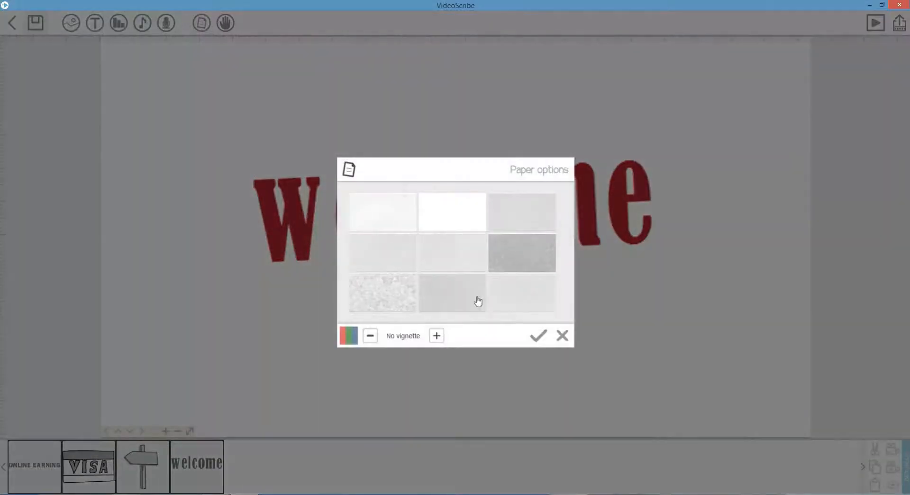
{"action": "left_click", "coordinate": [402, 292]}
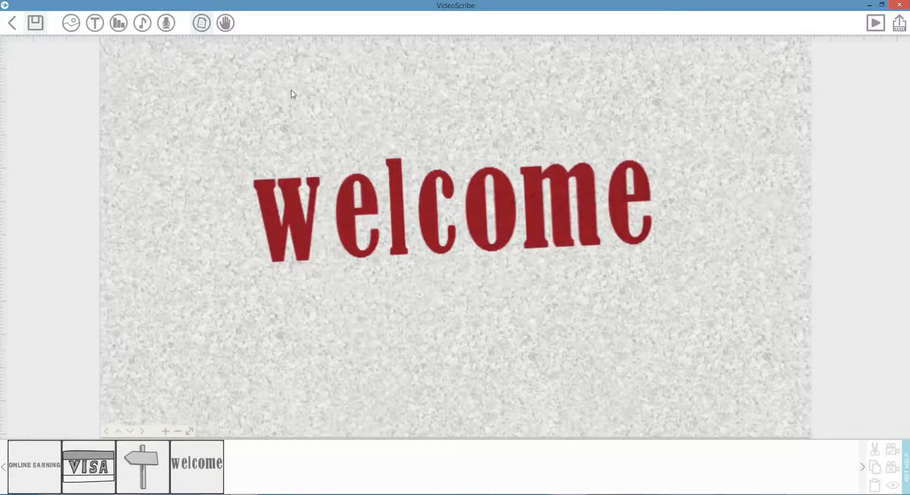
{"action": "left_click", "coordinate": [201, 22]}
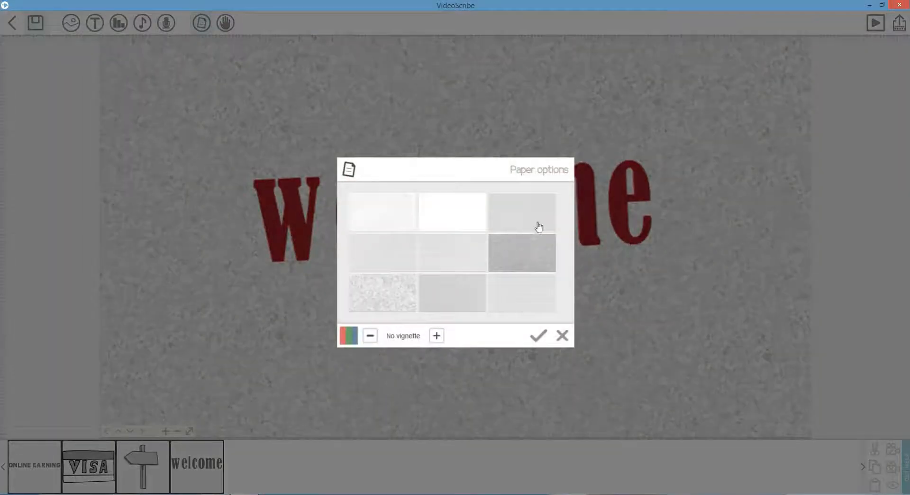
{"action": "left_click", "coordinate": [538, 227]}
{"action": "left_click", "coordinate": [201, 22]}
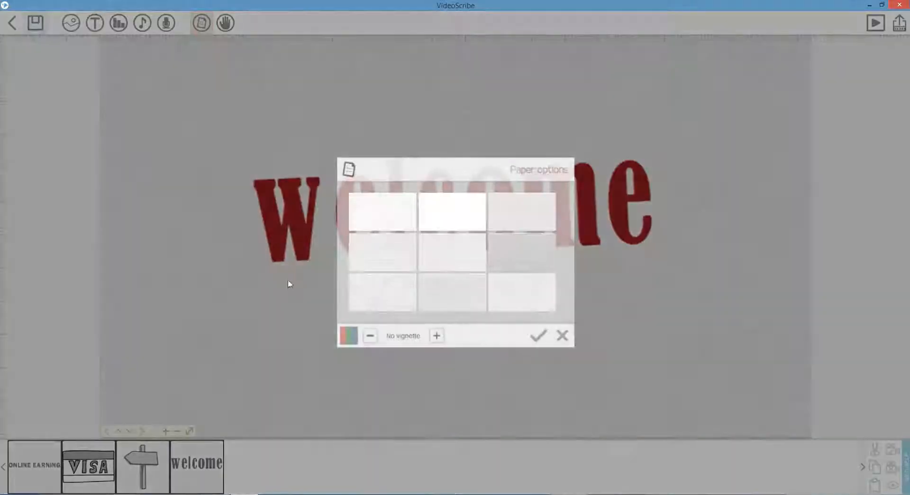
{"action": "left_click", "coordinate": [391, 306]}
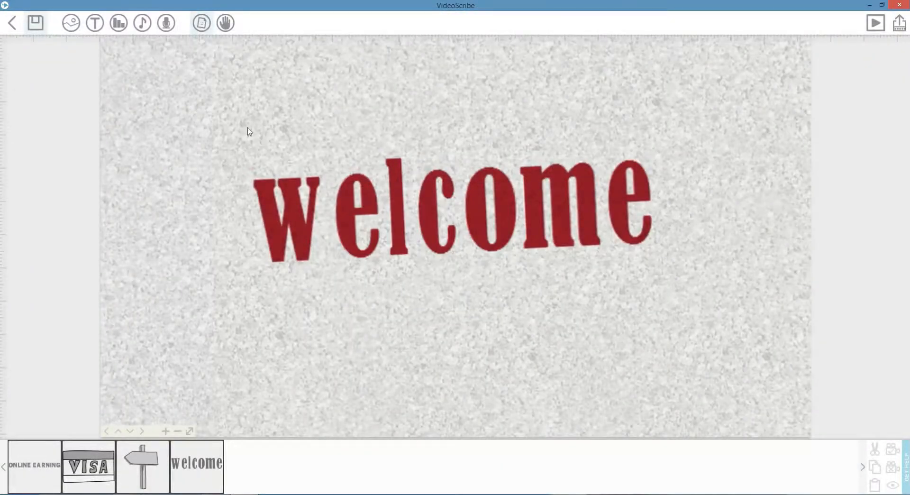
Step: Set the first dark-cuffed hand holding a pen as the scribe's default drawing hand
{"action": "left_click", "coordinate": [225, 22]}
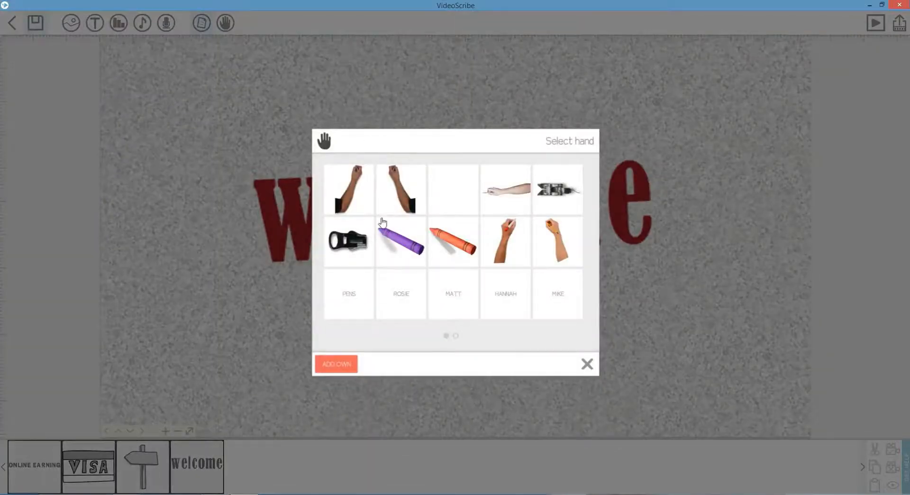
{"action": "left_click", "coordinate": [354, 203]}
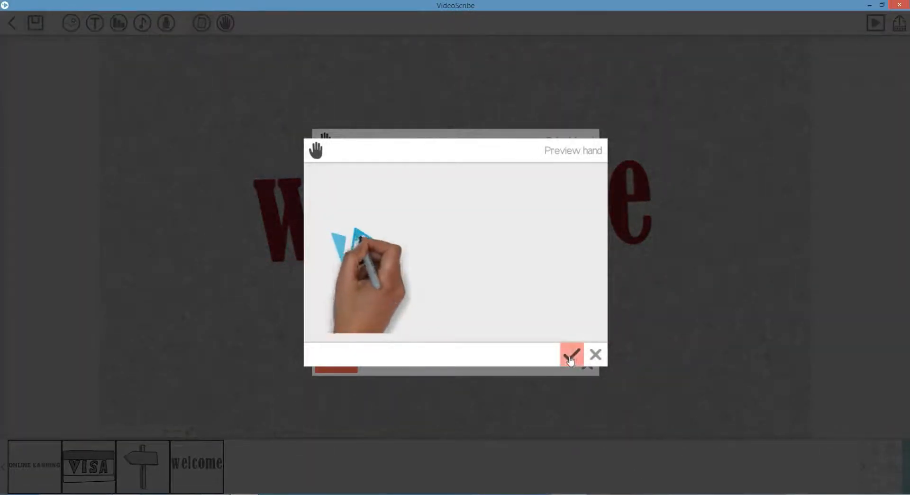
{"action": "left_click", "coordinate": [570, 357]}
Step: Deselect the "welcome" text and preview the whole scribe animation
{"action": "left_click", "coordinate": [264, 200]}
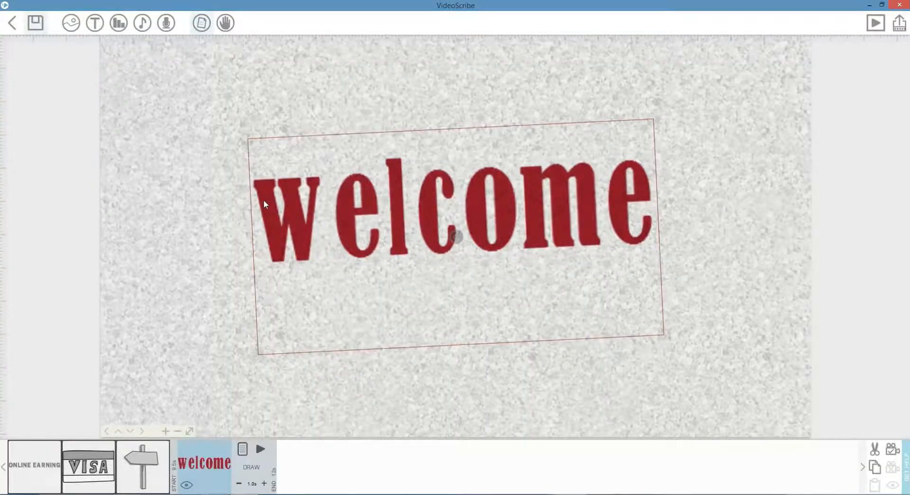
{"action": "left_click", "coordinate": [192, 390]}
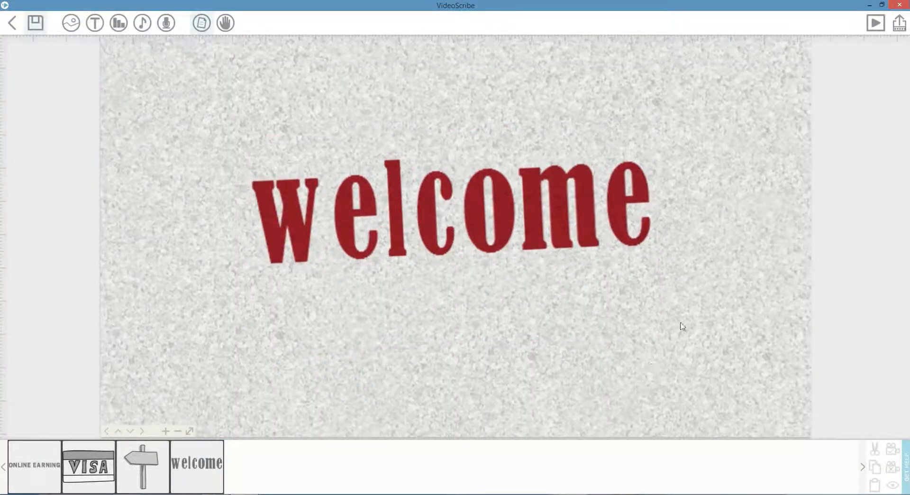
{"action": "left_click", "coordinate": [875, 23]}
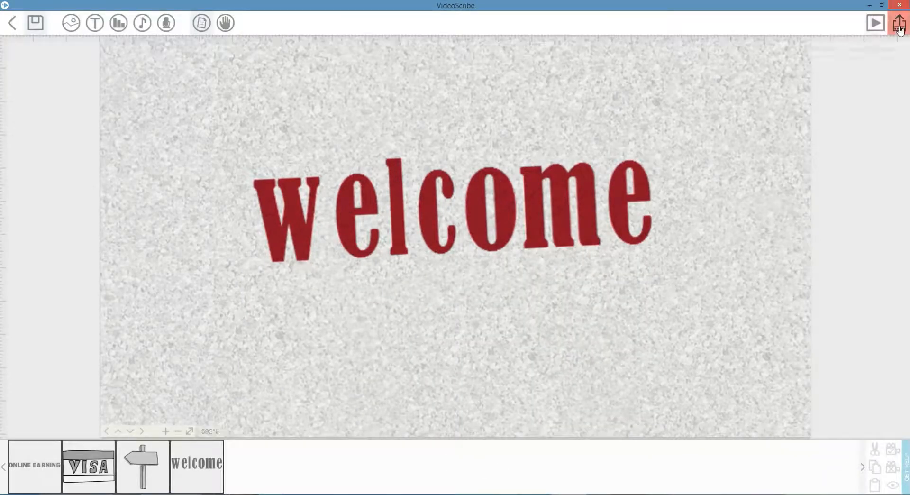
Step: Try to publish the scribe as a Quicktime MOV file at 1080 (Full HD) named "ghfghfghfghfghg(untitled)", and cancel the rendering
{"action": "left_click", "coordinate": [900, 30]}
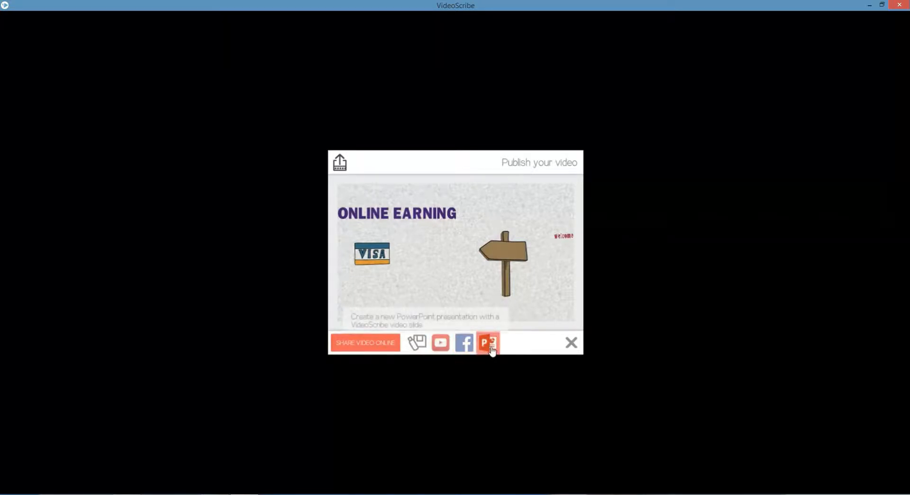
{"action": "left_click", "coordinate": [417, 342]}
{"action": "left_click", "coordinate": [407, 274]}
{"action": "type", "text": "ghfghfghfghfghg(untitled"}
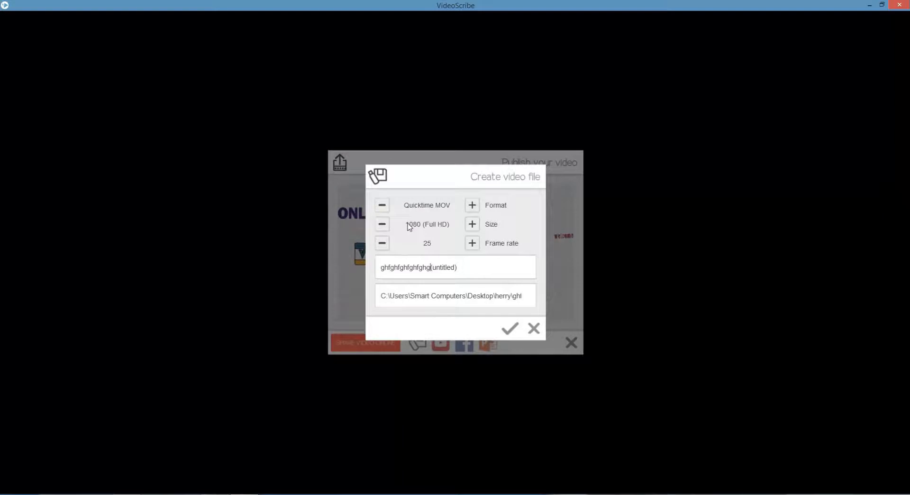
{"action": "left_click", "coordinate": [382, 224]}
{"action": "left_click", "coordinate": [472, 226]}
{"action": "left_click", "coordinate": [510, 329]}
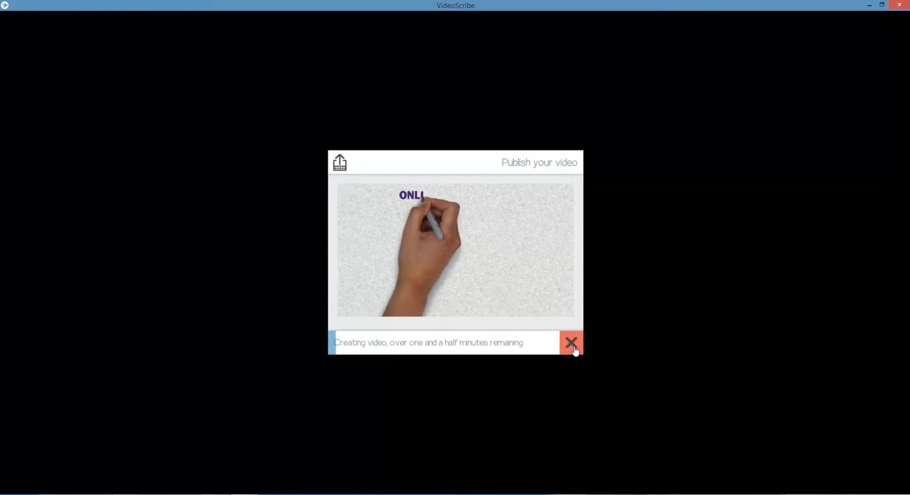
{"action": "left_click", "coordinate": [571, 344]}
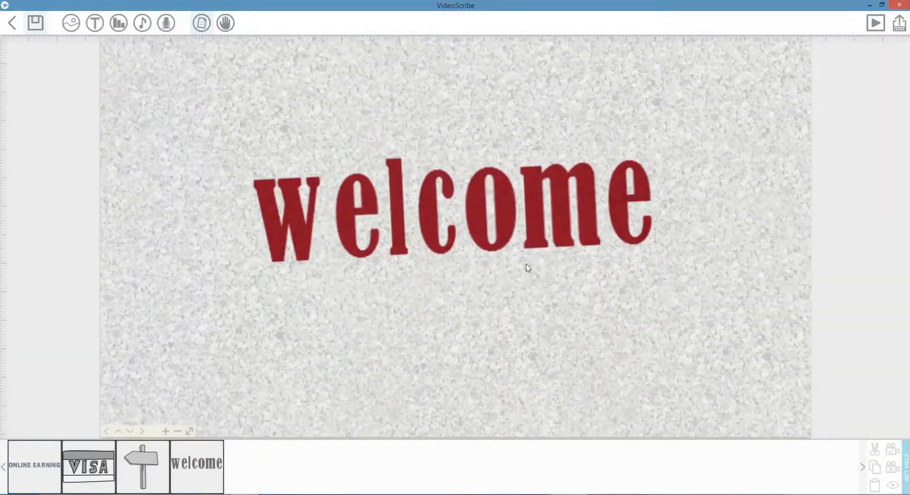